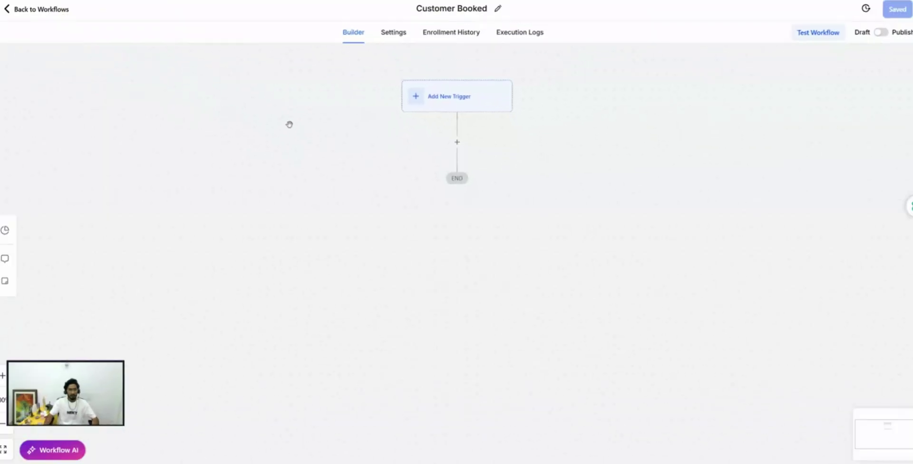
Add a Customer Booked Appointment trigger to the workflow, finding it with the search term "app"
click(444, 104)
click(741, 109)
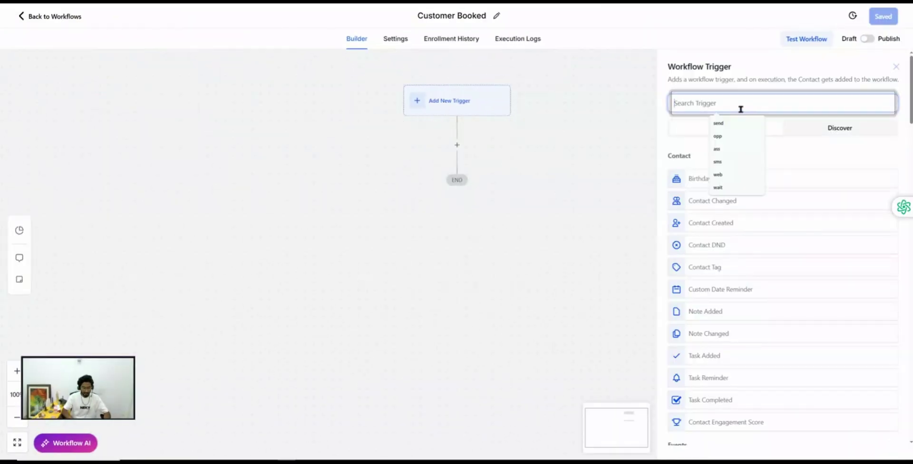
text(app)
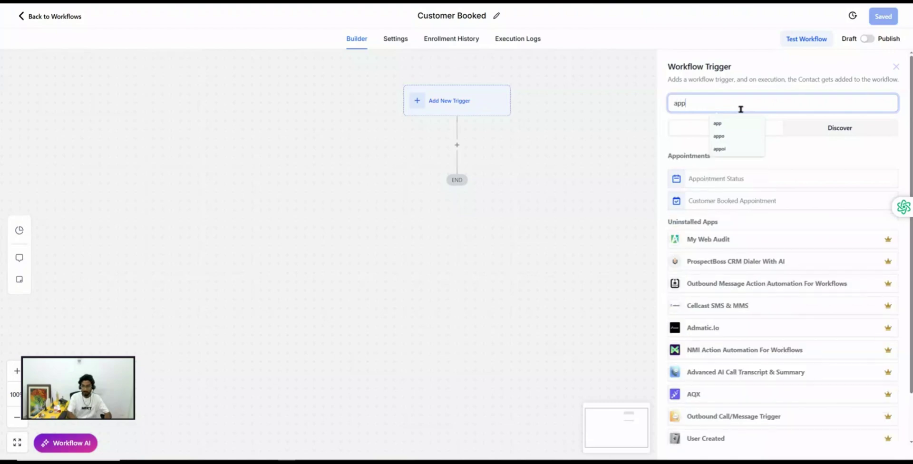
drag(691, 155, 697, 155)
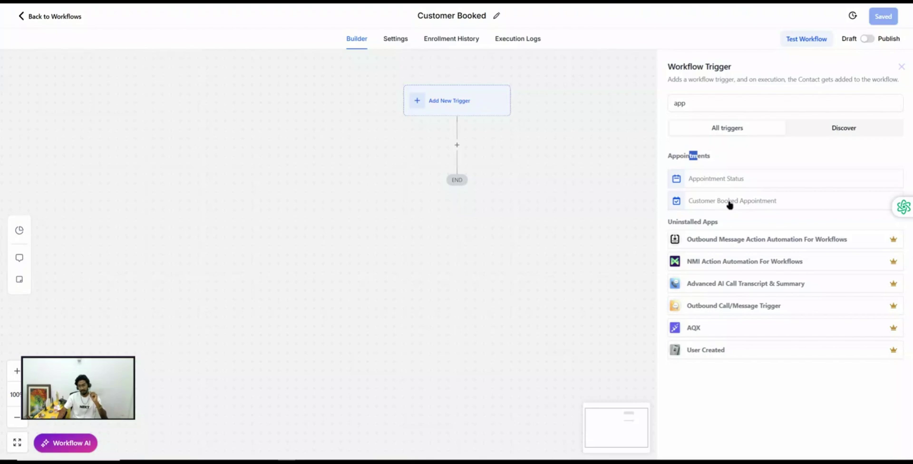
click(703, 155)
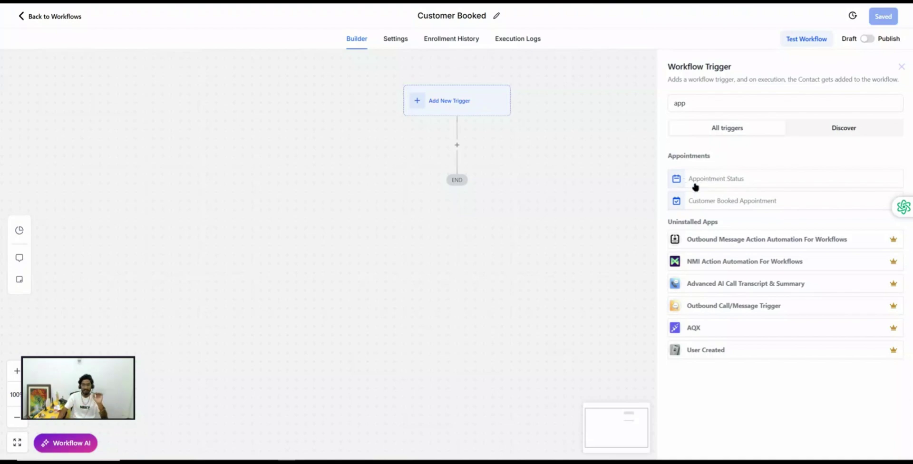
click(713, 202)
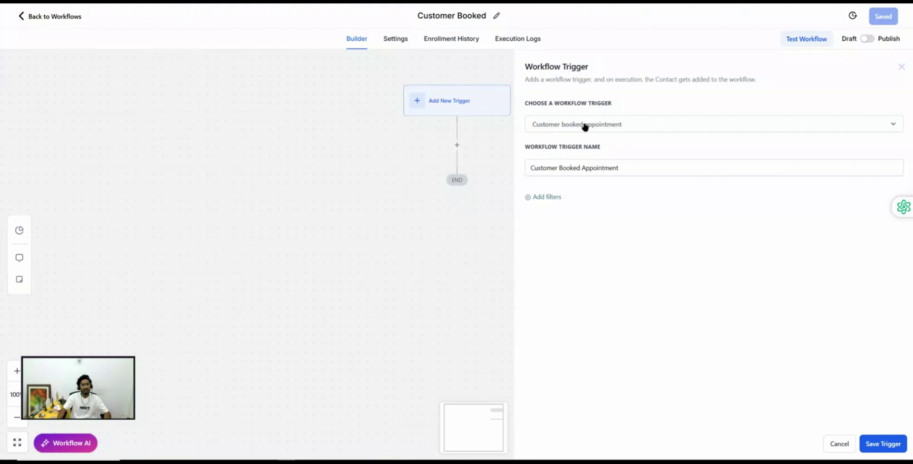
Add an In calendar filter to the trigger and set it to Calendar - Deep Tissue Massage
click(549, 198)
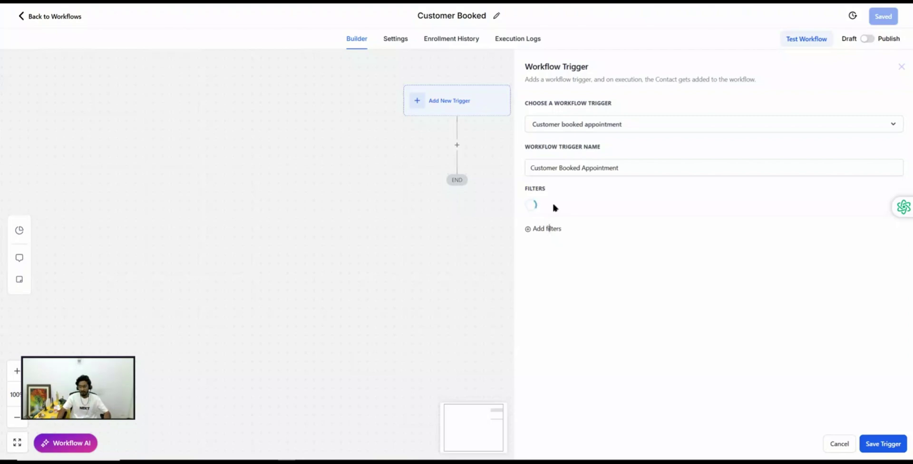
click(559, 208)
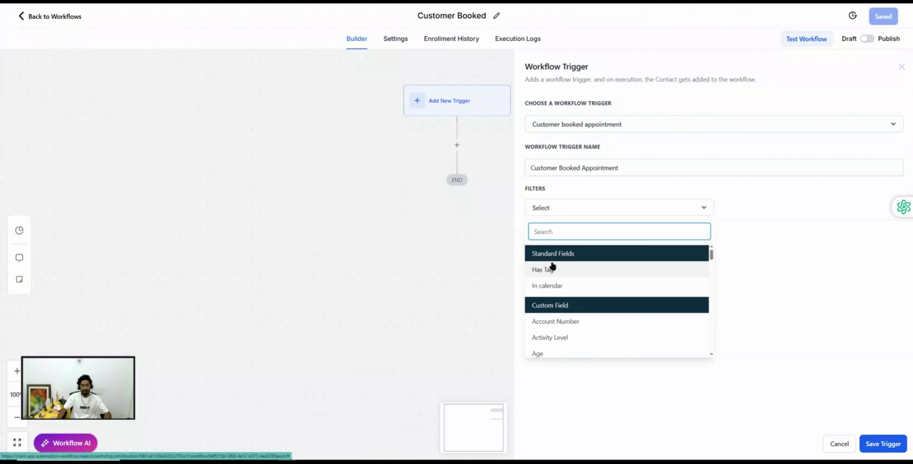
click(551, 287)
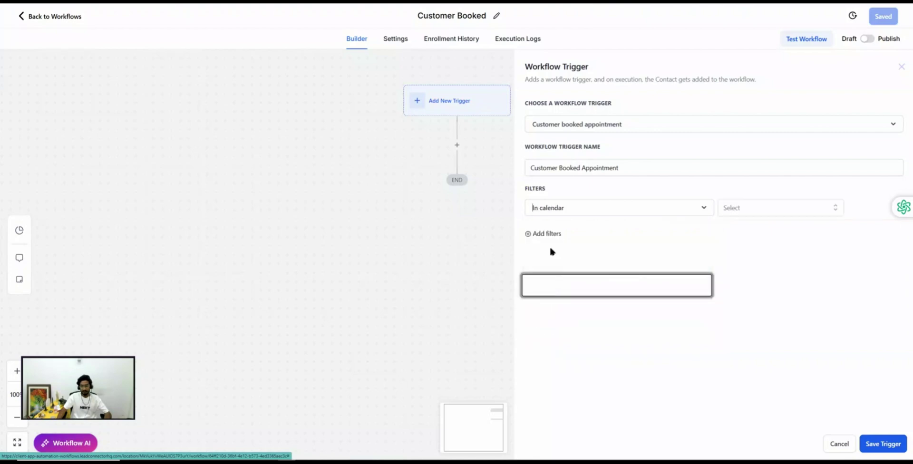
click(746, 207)
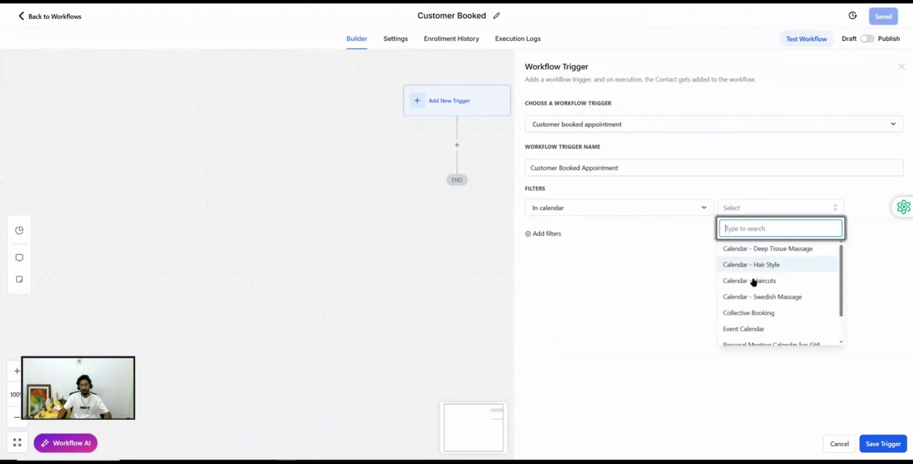
click(748, 247)
Add a second trigger filter, User is, and assign it to the first listed user
click(550, 234)
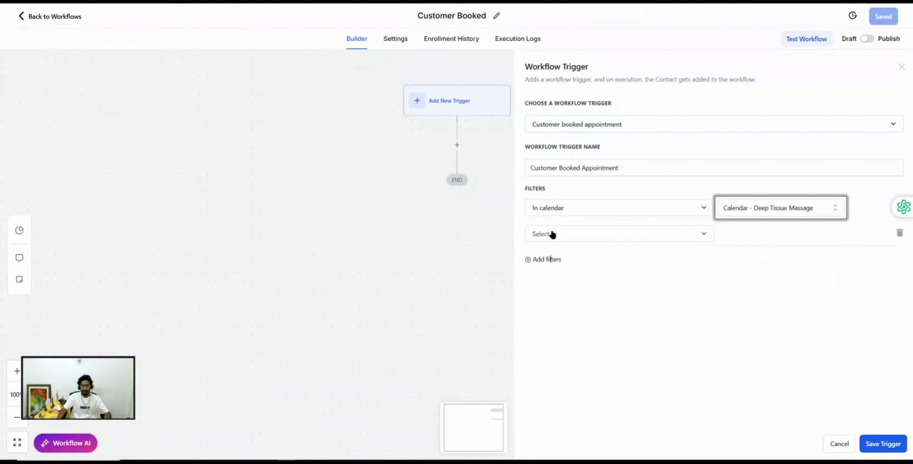
click(552, 234)
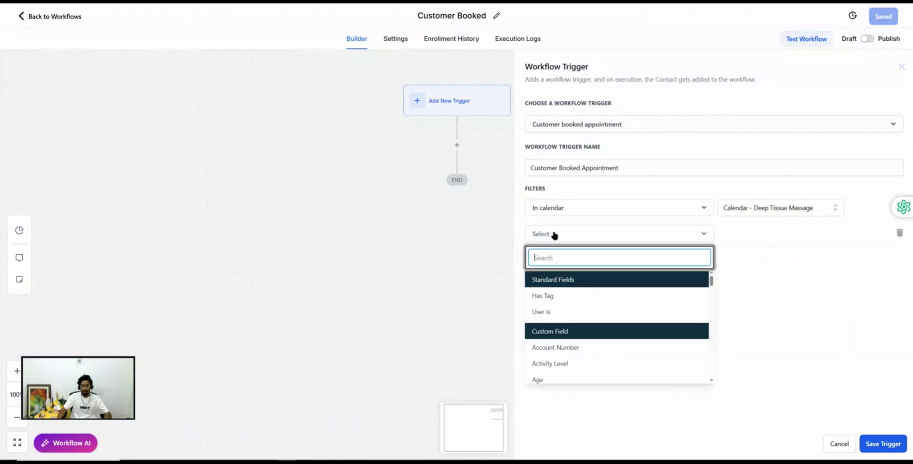
click(543, 314)
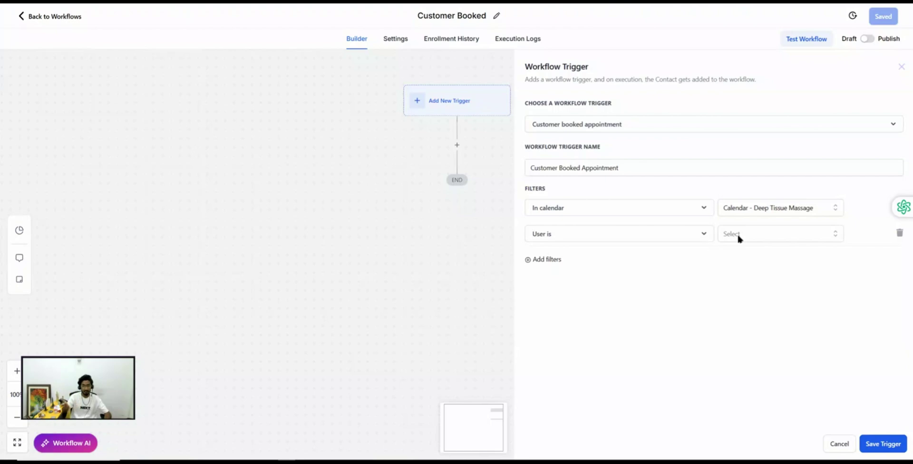
click(740, 238)
click(731, 276)
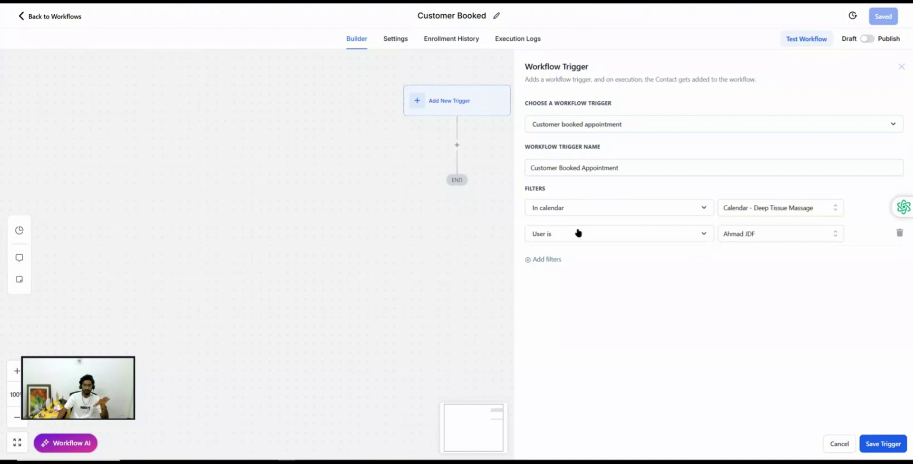
Add a third trigger filter row and view its available fields without choosing one
click(545, 259)
click(546, 259)
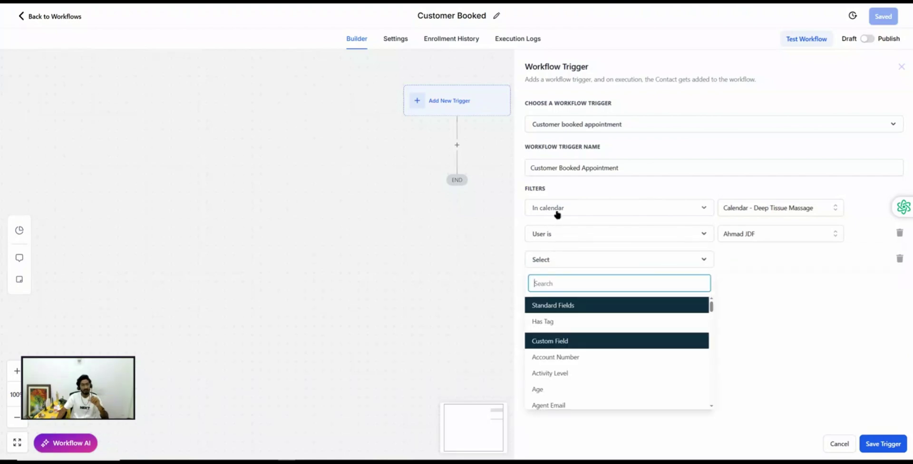
click(817, 290)
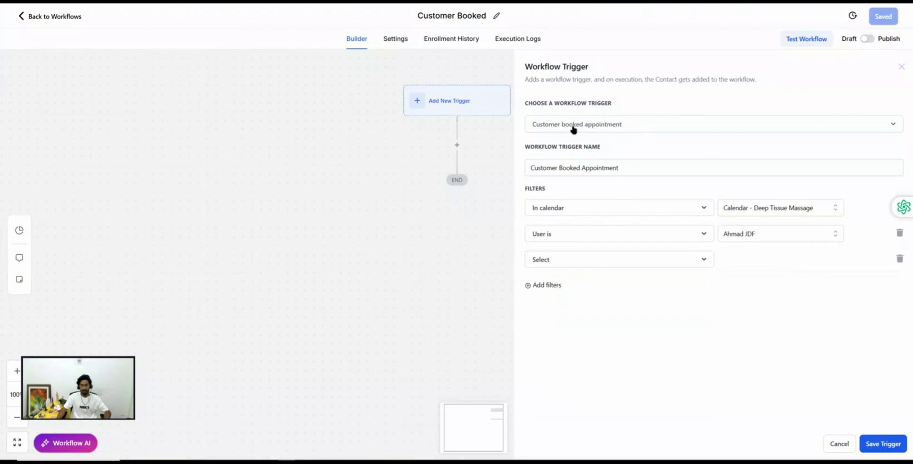
Change the workflow trigger to Appointment Status, keeping the Event Type filter at Normal
click(573, 130)
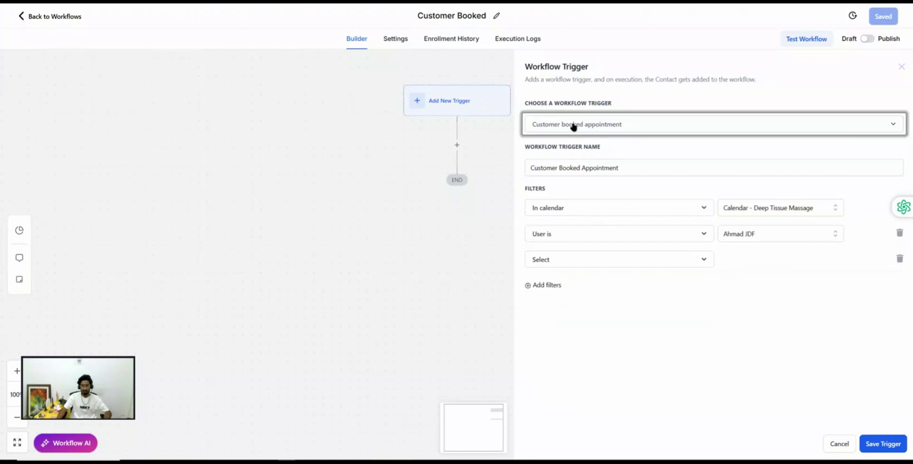
click(549, 150)
text(appo)
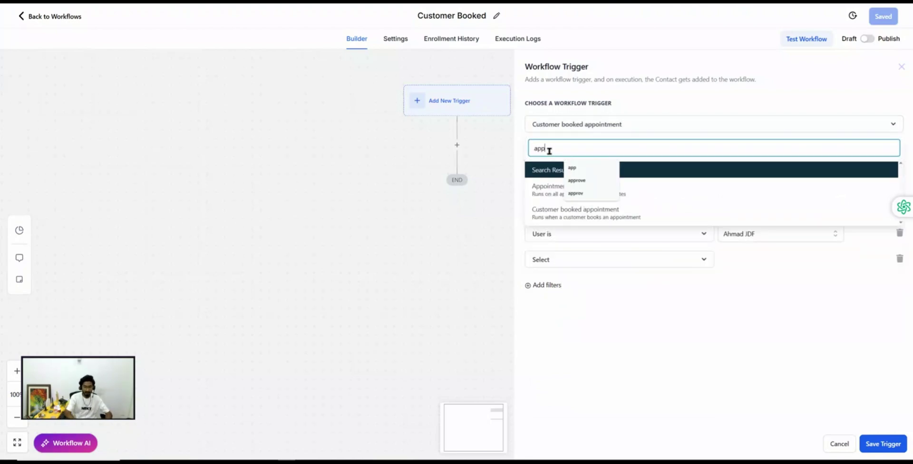
click(564, 191)
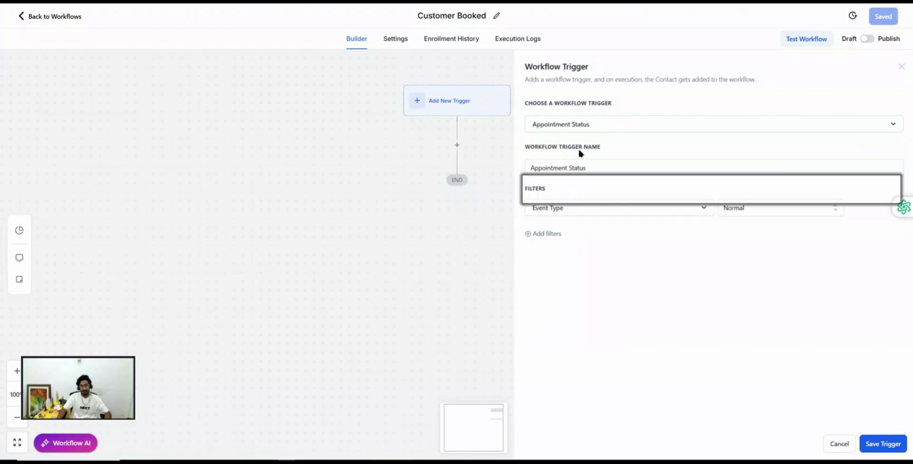
click(749, 207)
click(779, 214)
Add an "Appointment status is" filter to the trigger and set it to confirmed
click(553, 235)
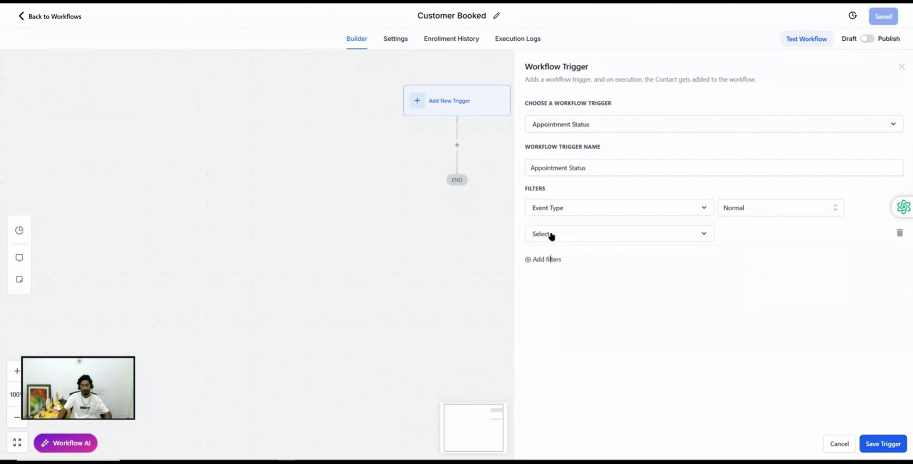
click(553, 236)
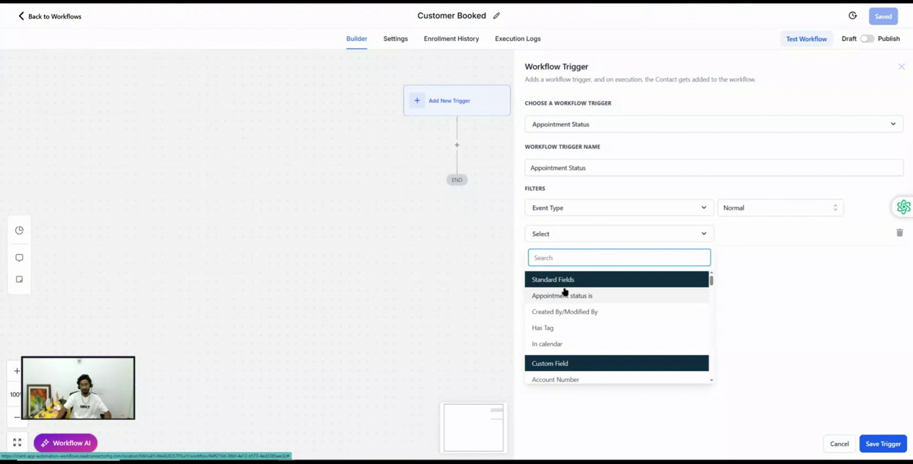
click(576, 297)
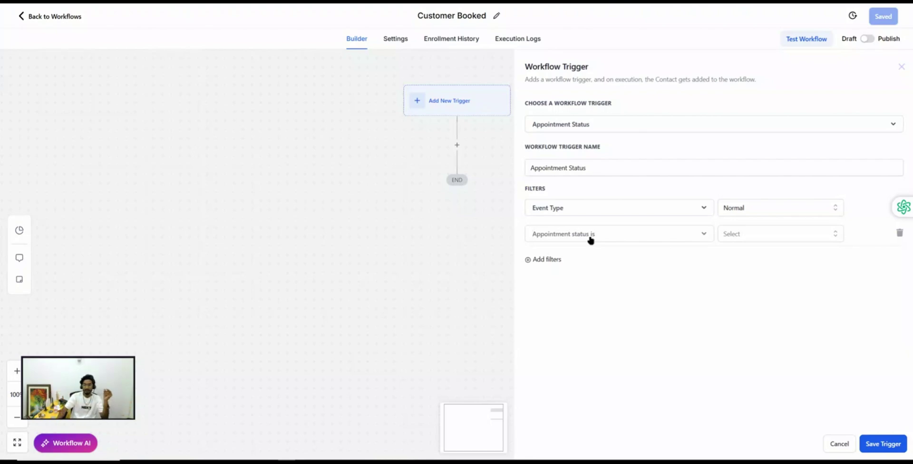
click(743, 235)
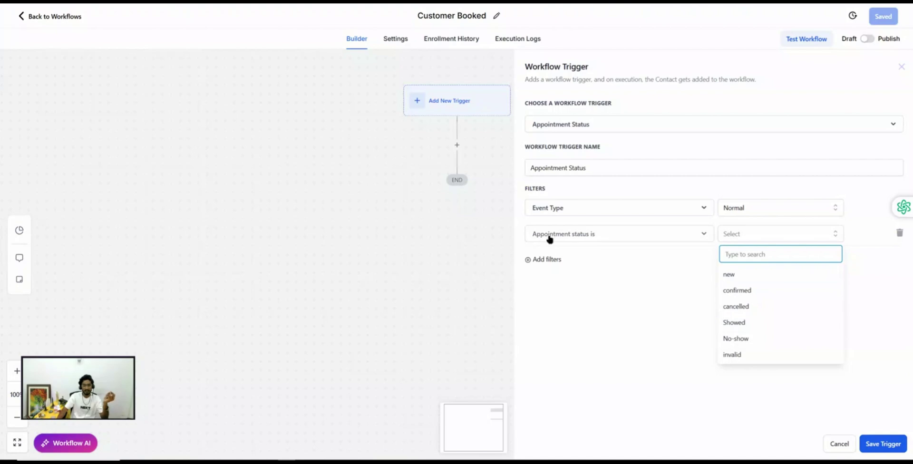
click(743, 291)
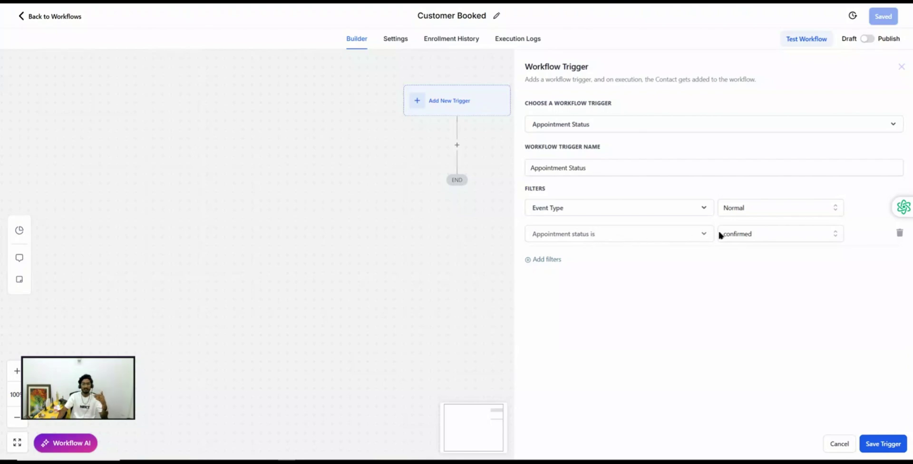
Change the appointment status filter's value to No-show
click(742, 234)
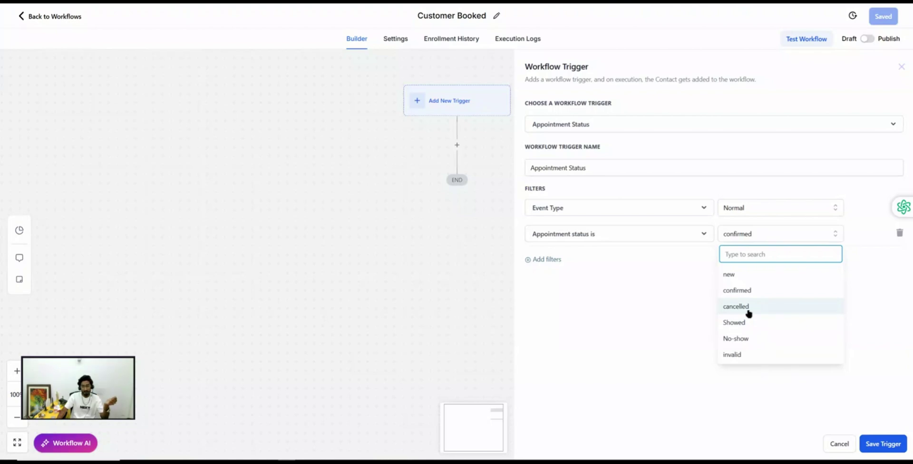
click(745, 340)
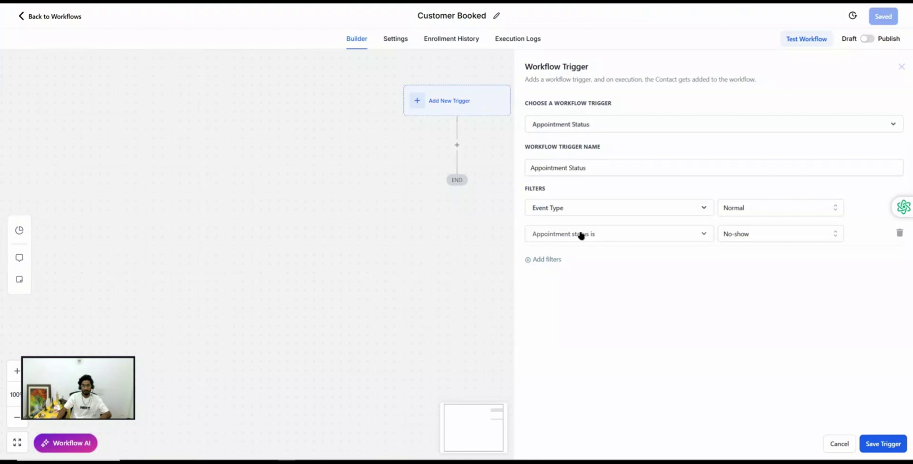
Set the appointment status filter back to confirmed and delete that filter from the trigger
click(749, 236)
click(738, 290)
click(899, 233)
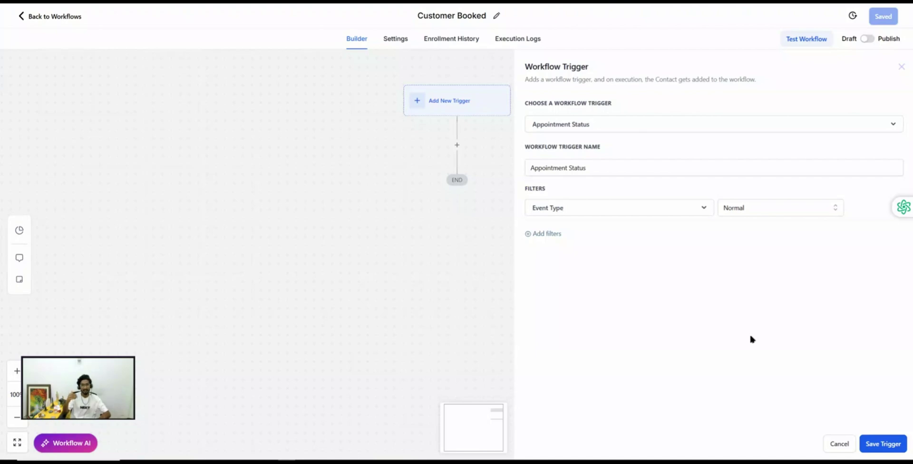
Add an "Appointment status is" filter below the Event Type filter with the value confirmed
click(558, 234)
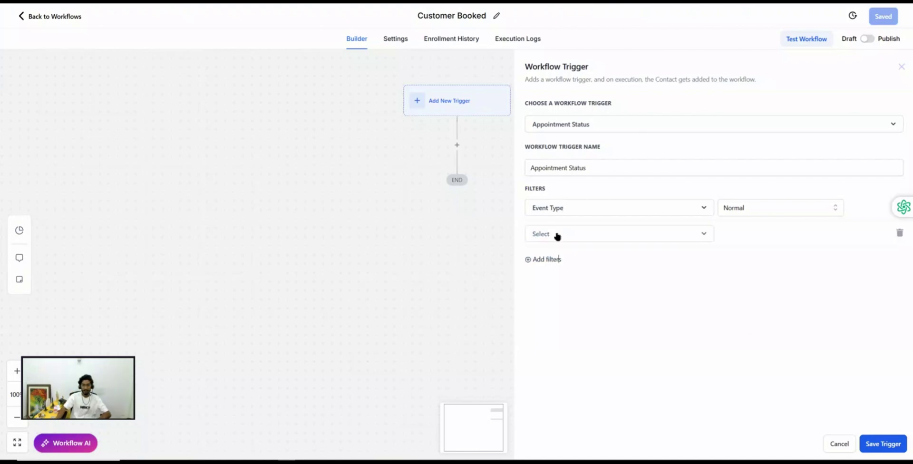
click(556, 235)
click(562, 297)
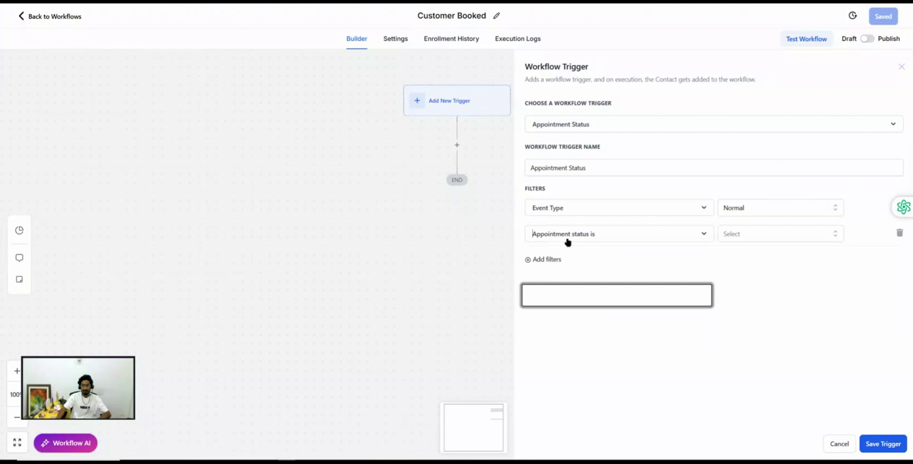
click(763, 235)
click(735, 291)
click(719, 250)
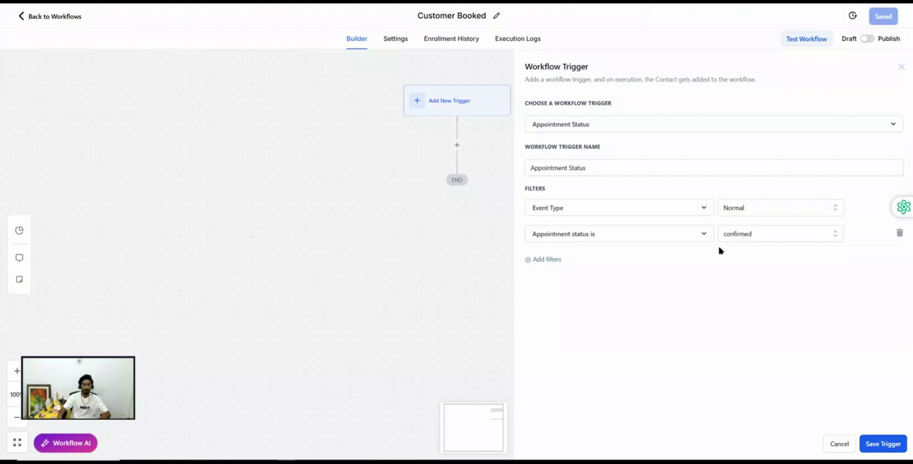
Switch the appointment status filter from confirmed appointments to No-show
click(735, 236)
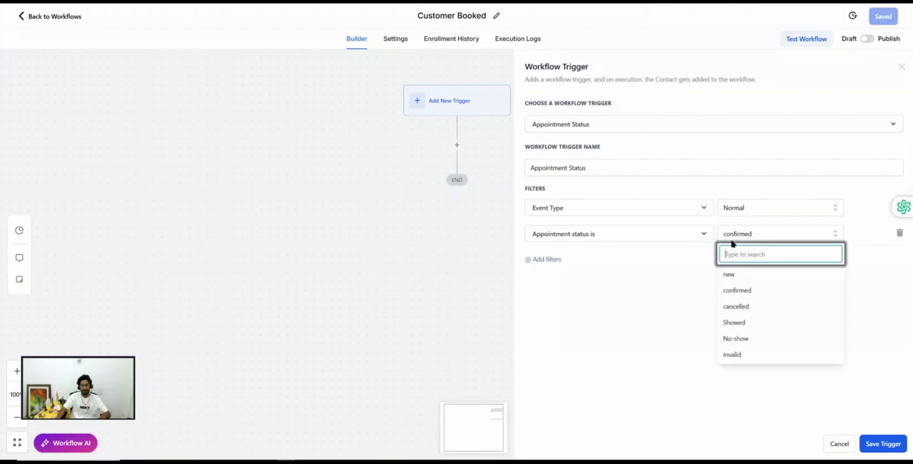
click(736, 339)
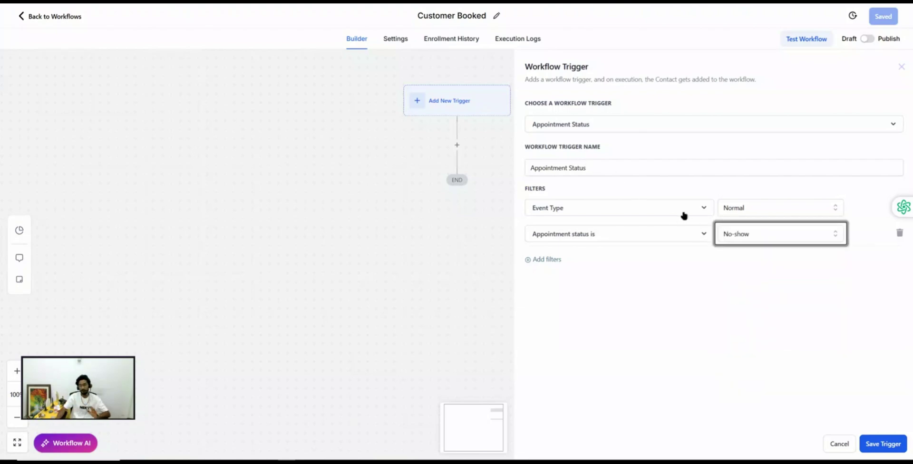
click(559, 247)
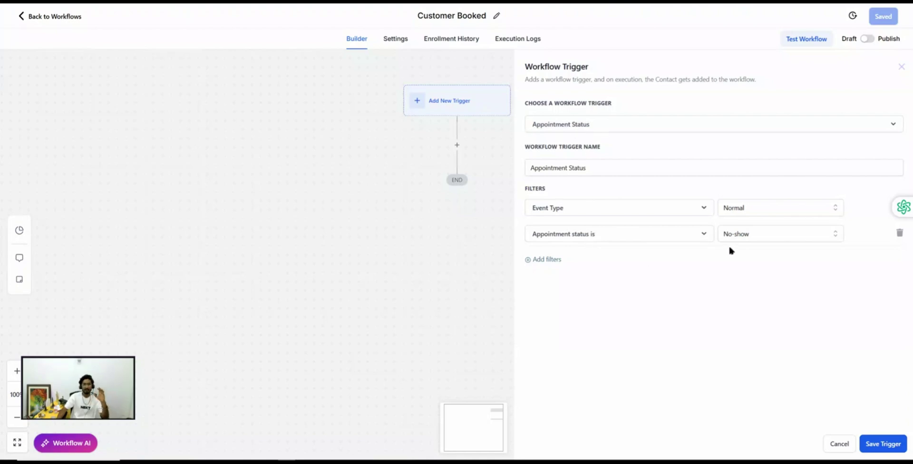
Add an In calendar filter below the appointment status filter and set it to Calendar - Deep Tissue Massage
click(550, 260)
click(559, 261)
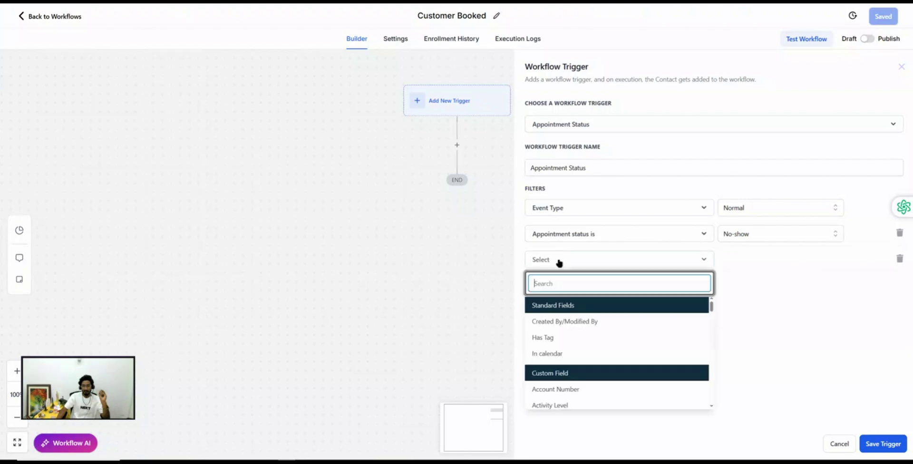
click(550, 354)
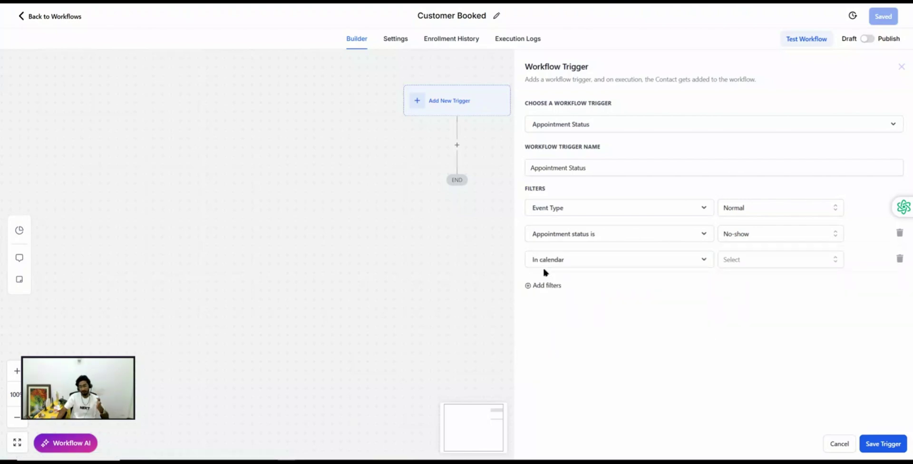
click(751, 261)
click(754, 301)
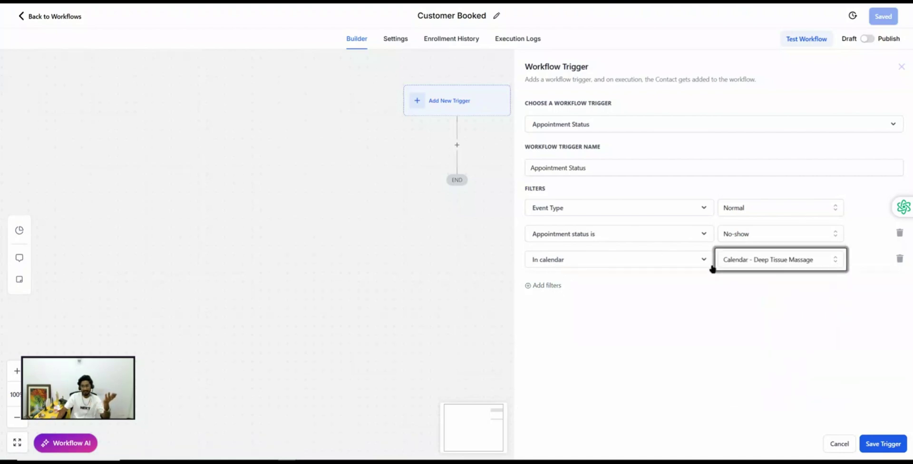
Delete the In calendar filter and add it again with the value Calendar - Deep Tissue Massage
click(899, 261)
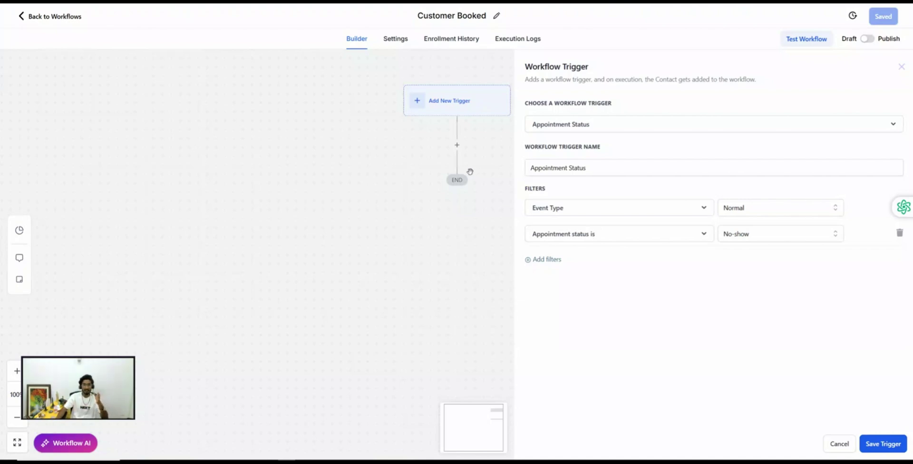
click(553, 261)
click(562, 260)
click(551, 354)
click(748, 263)
click(755, 301)
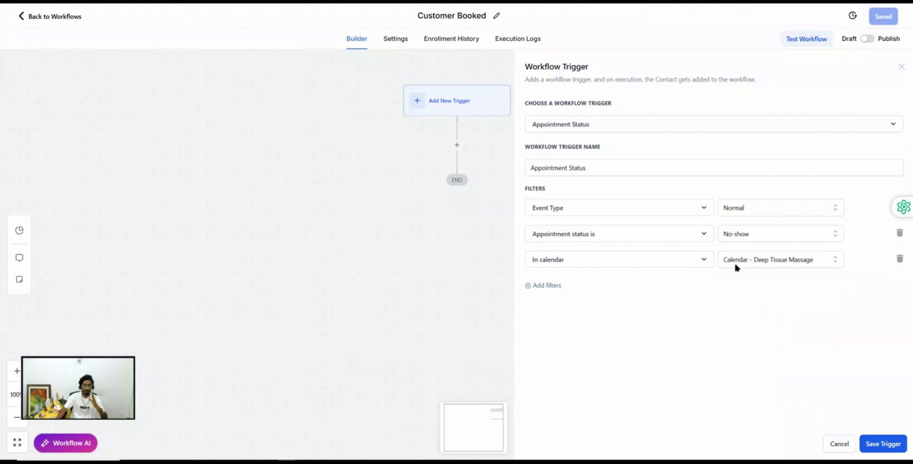
Add a Created By/Modified By filter below the In calendar filter and set it to Customer
click(549, 286)
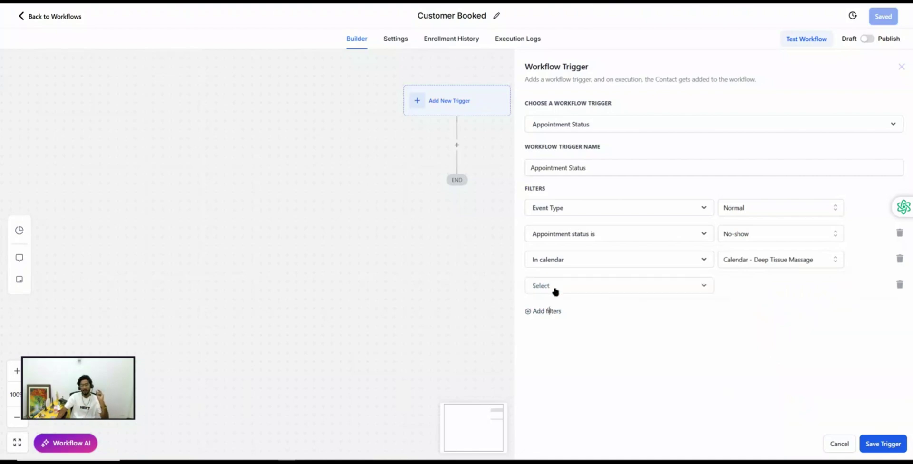
click(554, 288)
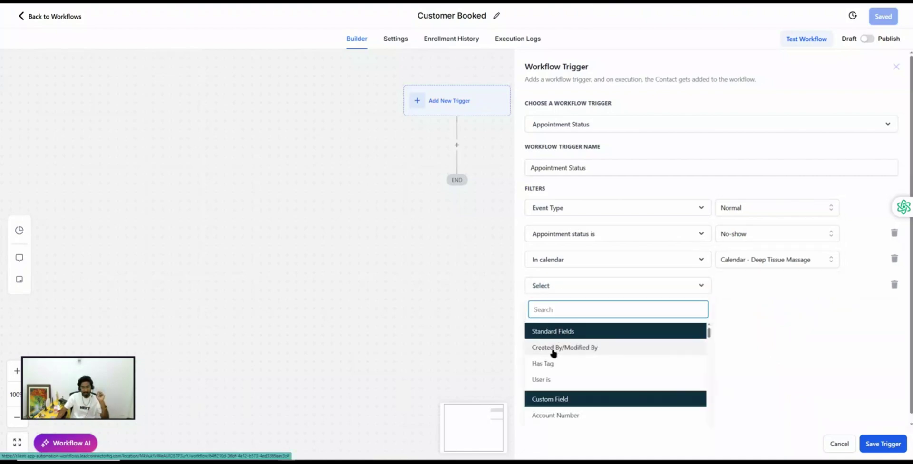
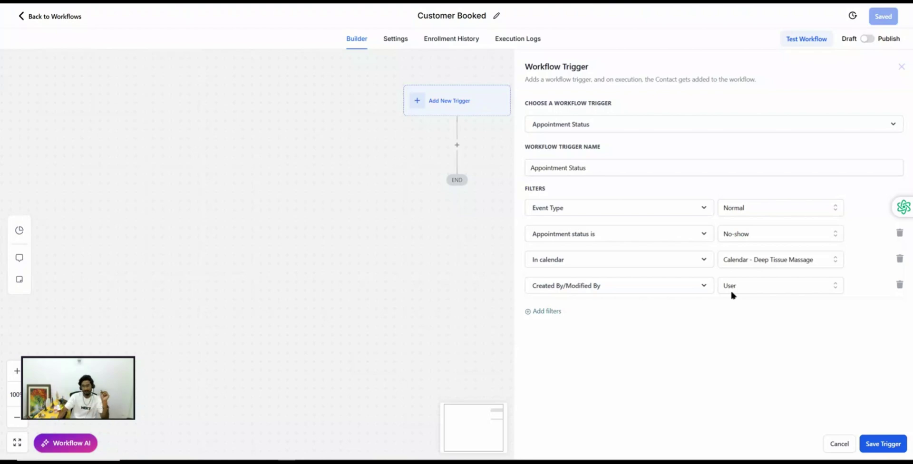
click(732, 291)
click(738, 343)
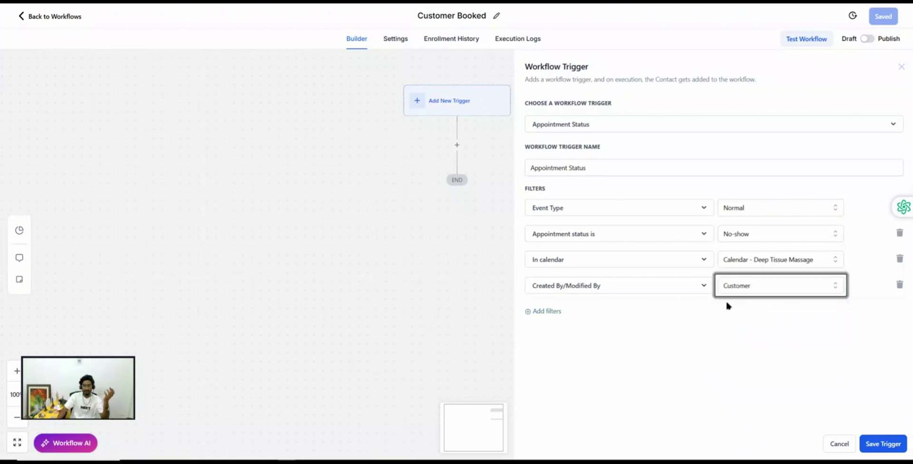
click(726, 301)
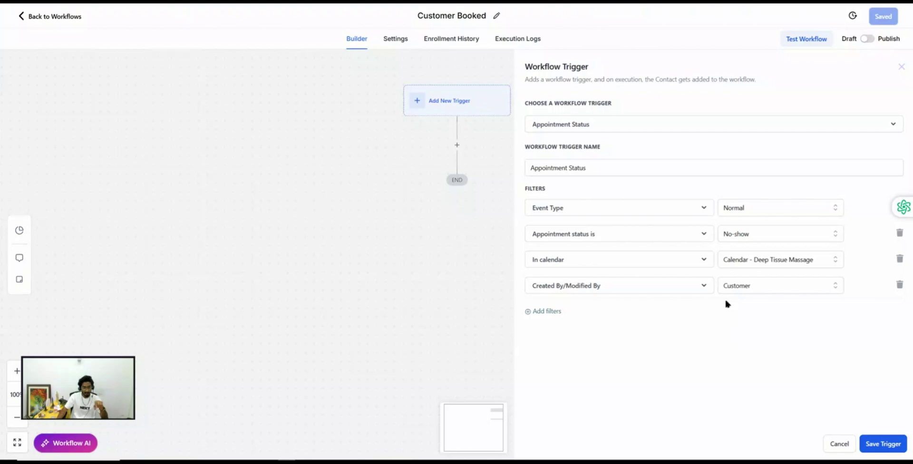
Try API as the value of the Created By/Modified By filter and settle on Workflow
click(739, 286)
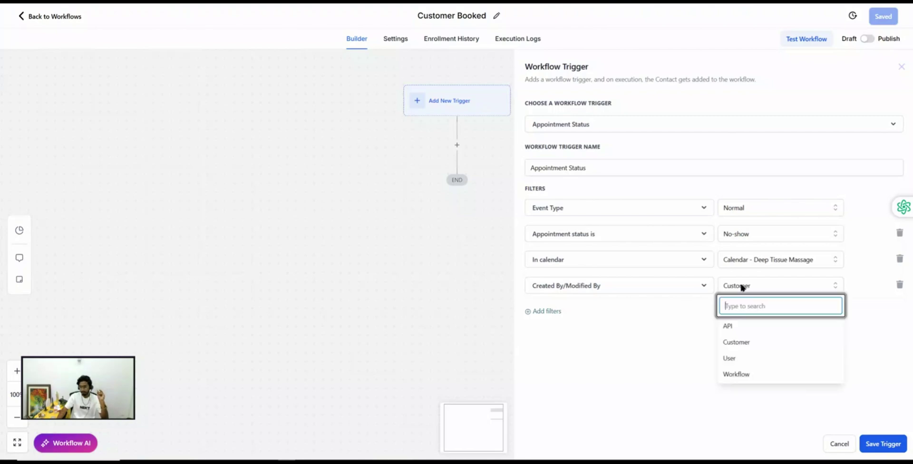
click(729, 327)
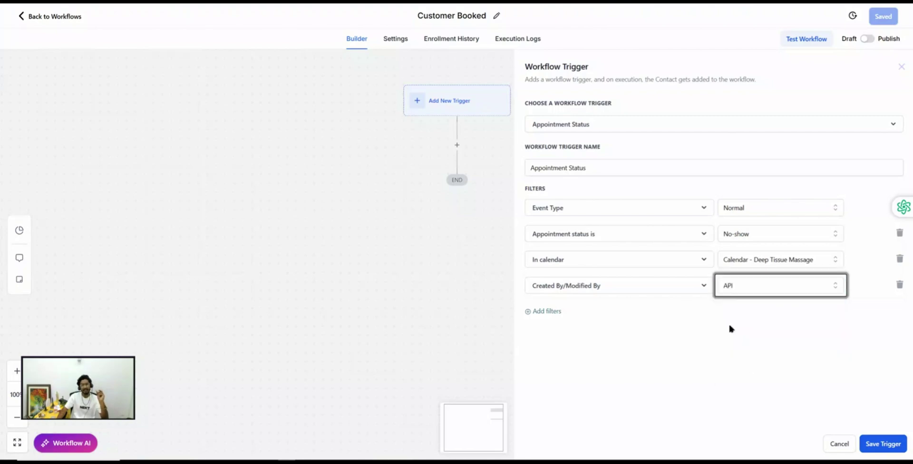
click(739, 285)
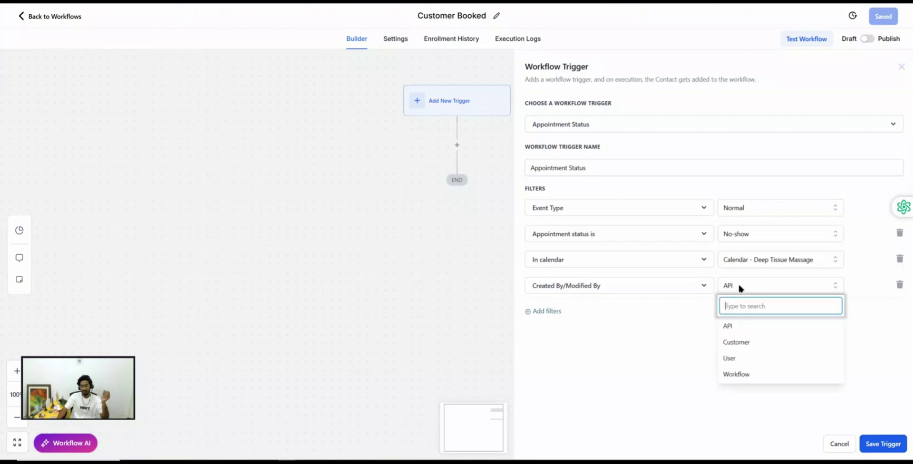
click(736, 375)
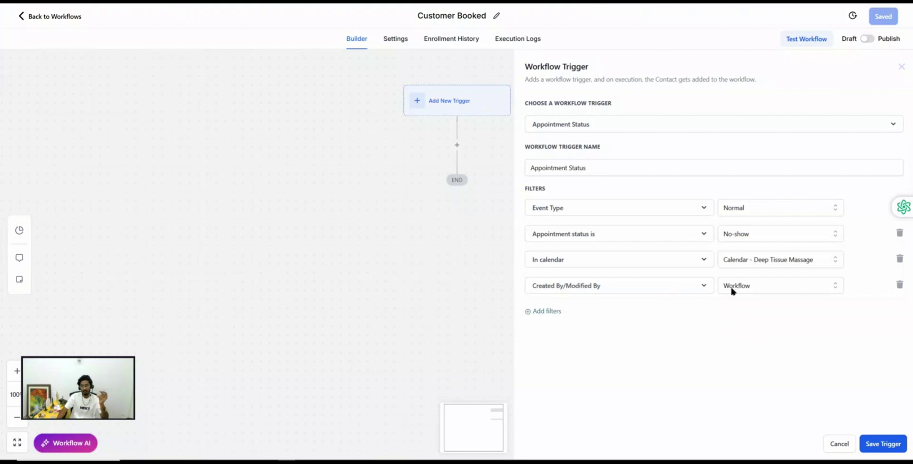
Add a "User is" filter below the Created By/Modified By filter and choose the team member's name as its value
click(549, 312)
click(555, 313)
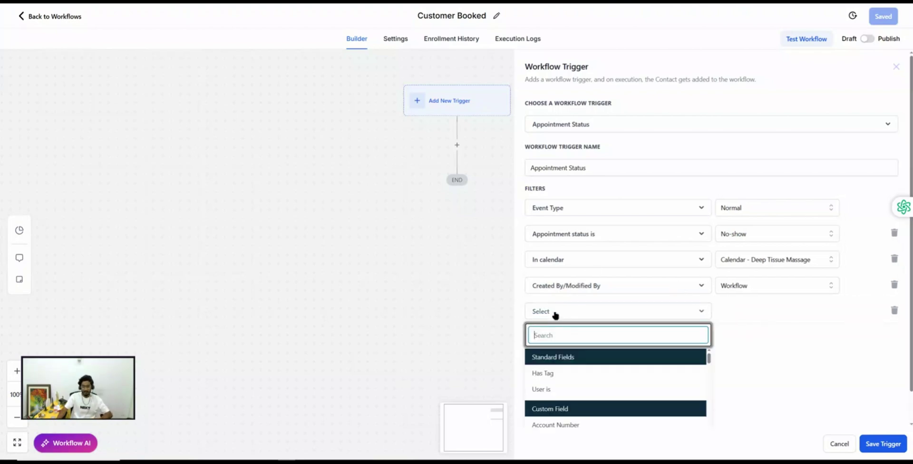
click(543, 389)
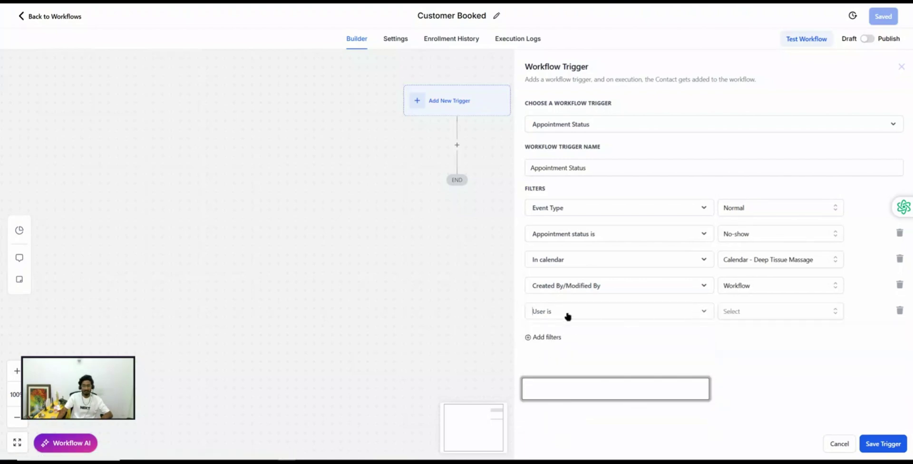
click(725, 311)
click(738, 352)
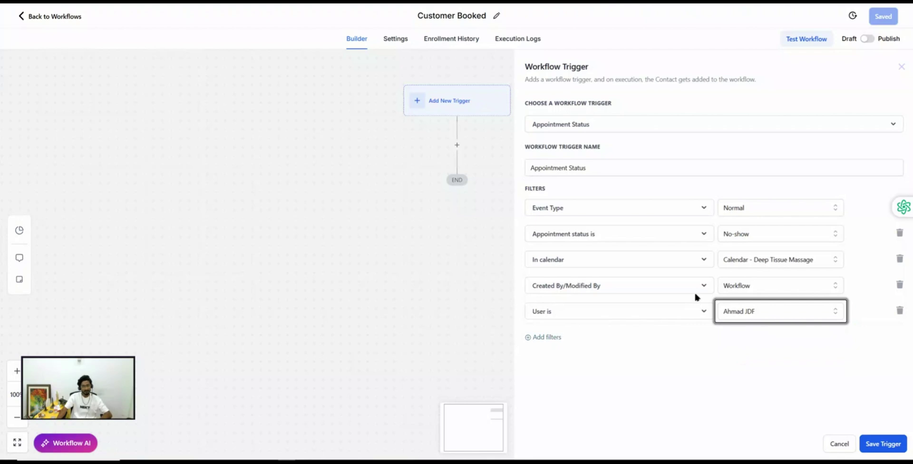